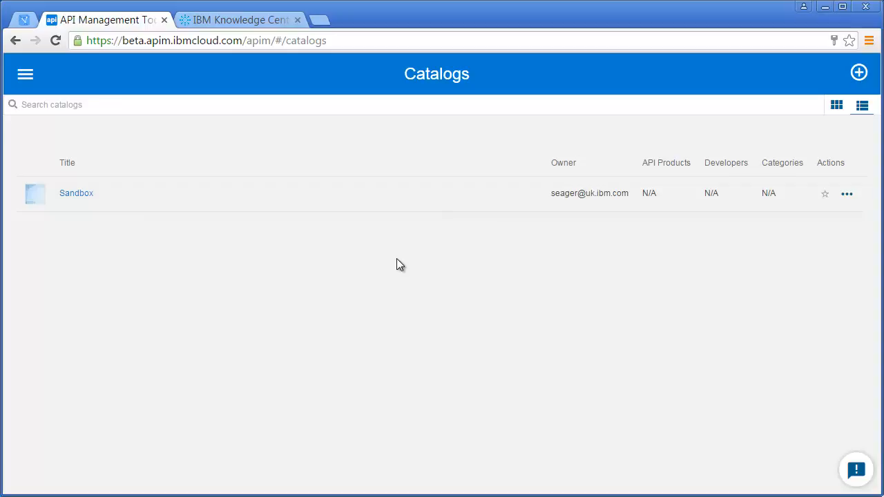
Open the Loans API from the composed APIs and go to its Swagger Extension section
{"action": "left_click", "coordinate": [21, 76]}
{"action": "left_click", "coordinate": [35, 356]}
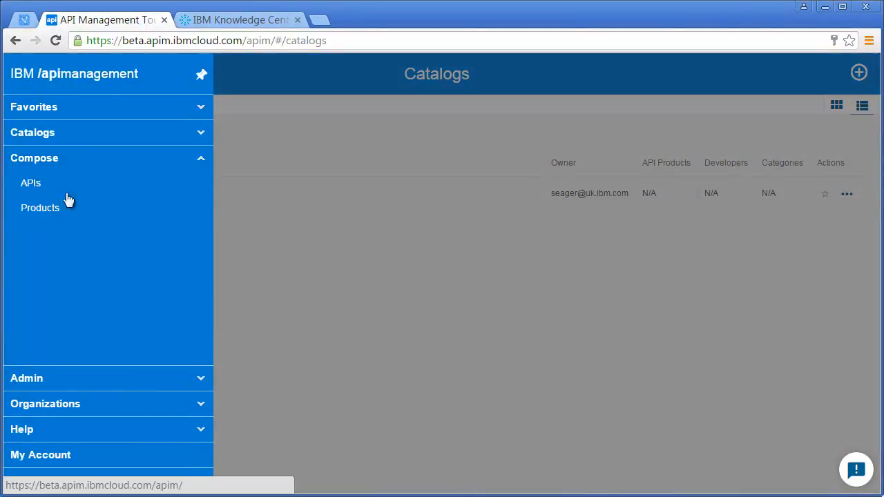
{"action": "left_click", "coordinate": [75, 192]}
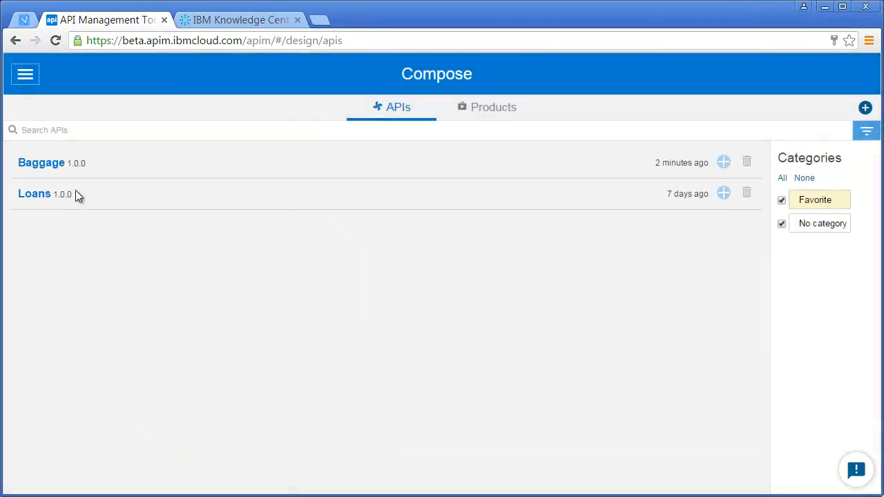
{"action": "left_click", "coordinate": [41, 194]}
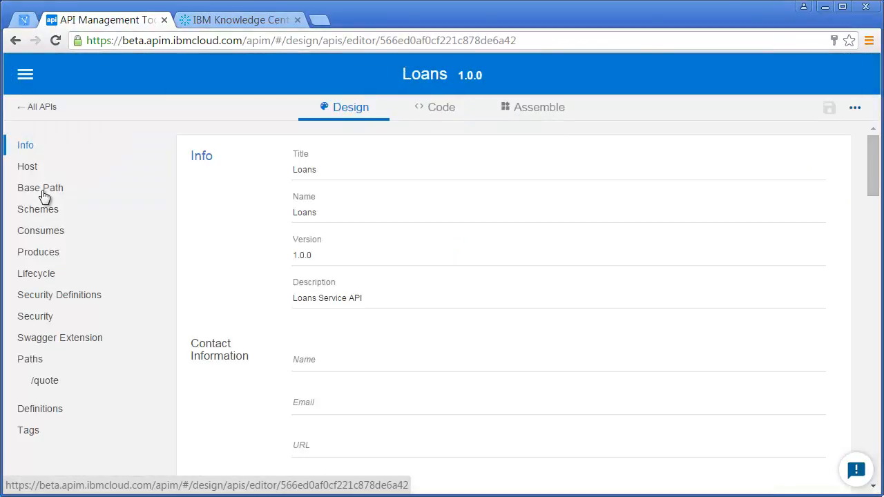
{"action": "left_click", "coordinate": [75, 338]}
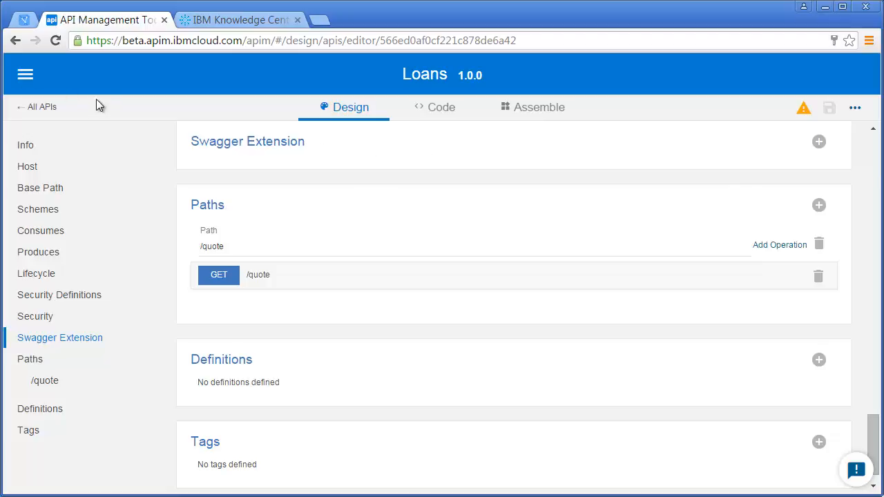
Switch to the file explorer, open endpoints.schema.json from C:\temp and read through its properties, then close the editor
{"action": "key", "text": "alt+Tab"}
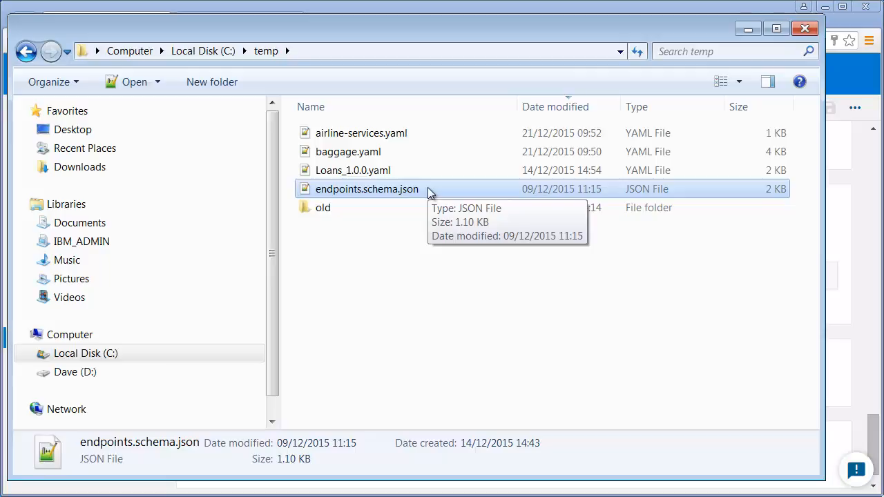
{"action": "double_click", "coordinate": [427, 187]}
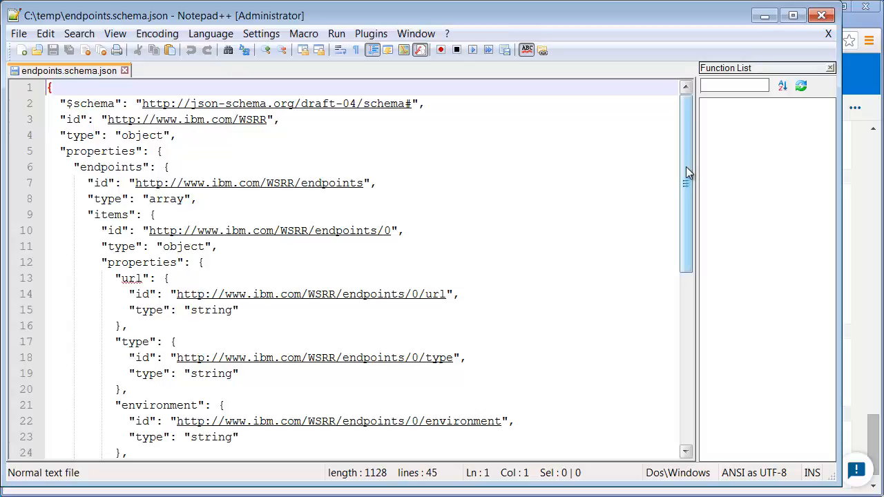
{"action": "mouse_move", "coordinate": [687, 172]}
{"action": "left_mouse_down"}
{"action": "mouse_move", "coordinate": [686, 203]}
{"action": "mouse_move", "coordinate": [689, 188]}
{"action": "left_mouse_up"}
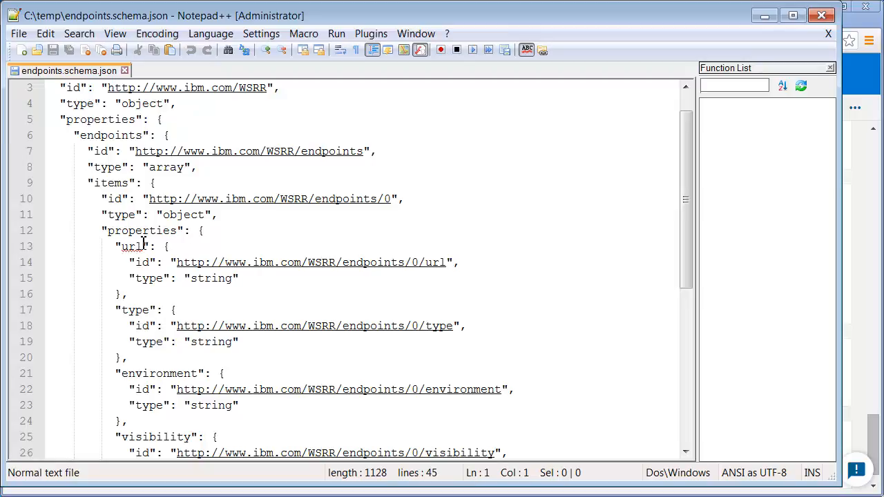
{"action": "left_click_drag", "start_coordinate": [686, 239], "coordinate": [687, 294]}
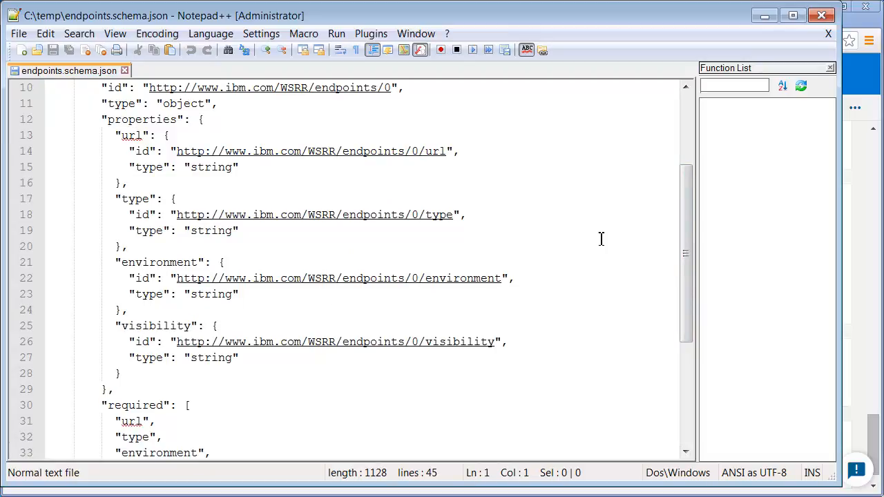
{"action": "left_click", "coordinate": [822, 15]}
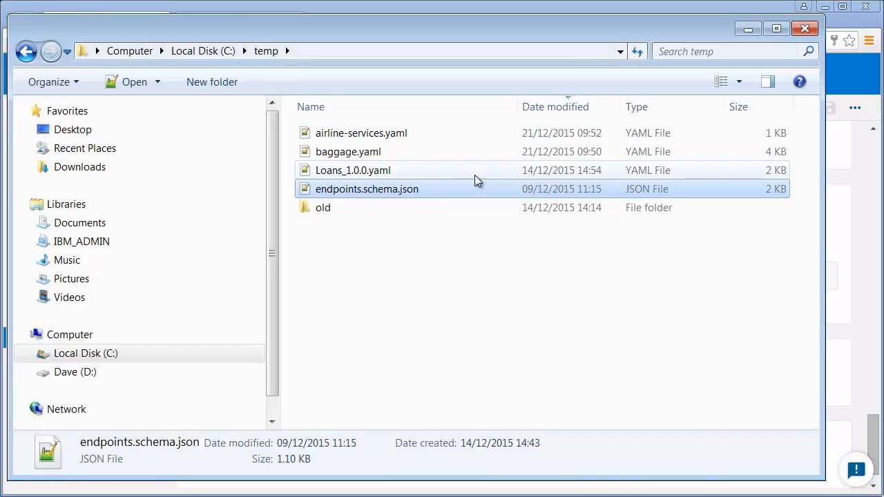
Return to the browser and open the Vendor Extensions settings of the Sandbox catalog
{"action": "left_click", "coordinate": [856, 32]}
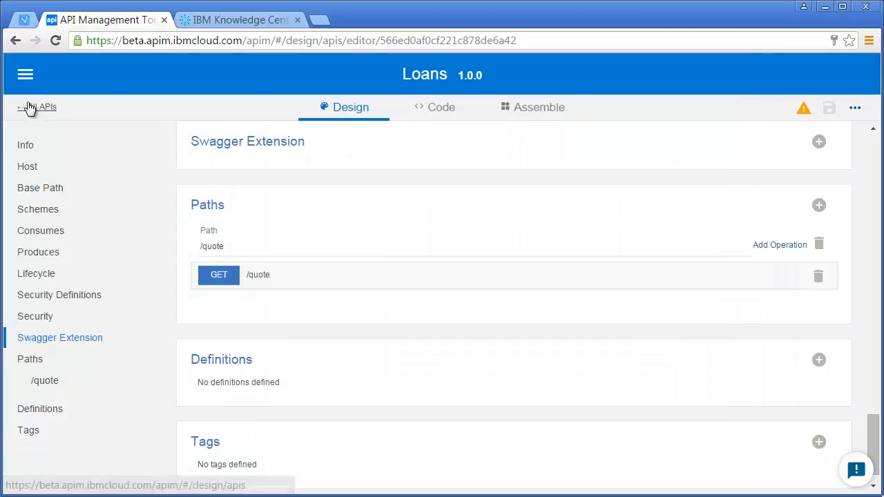
{"action": "left_click", "coordinate": [28, 78]}
{"action": "left_click", "coordinate": [59, 135]}
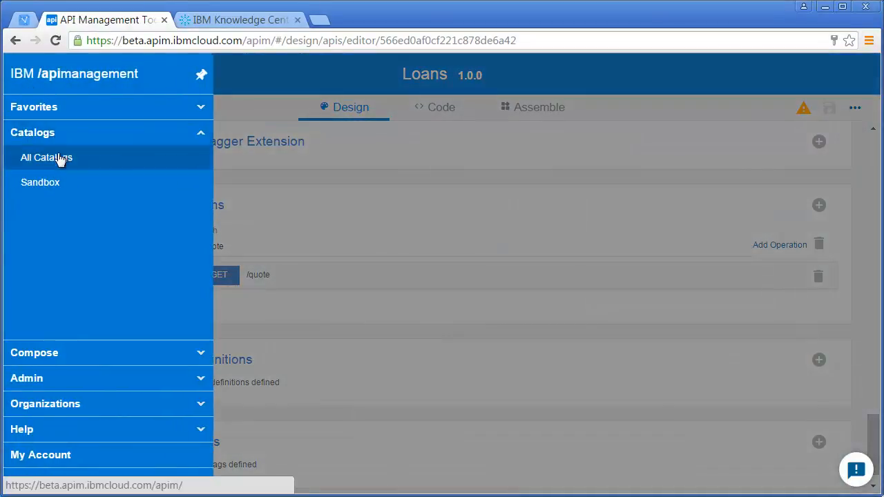
{"action": "left_click", "coordinate": [55, 183]}
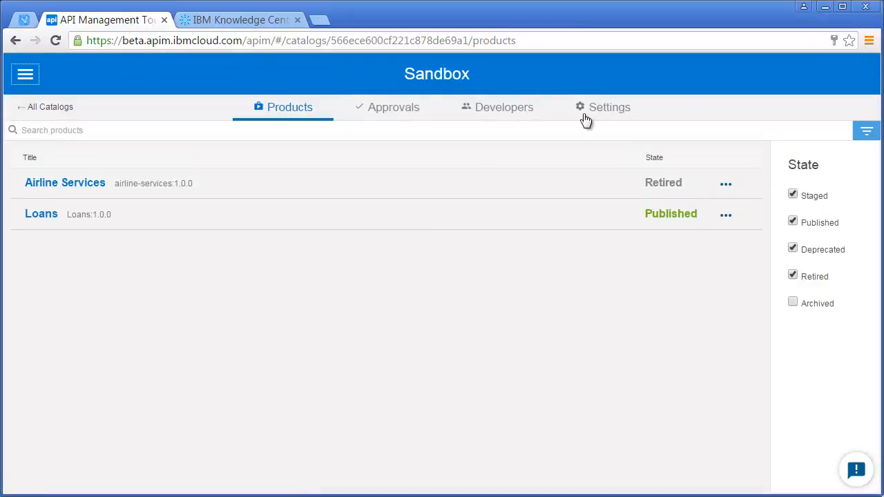
{"action": "left_click", "coordinate": [590, 107]}
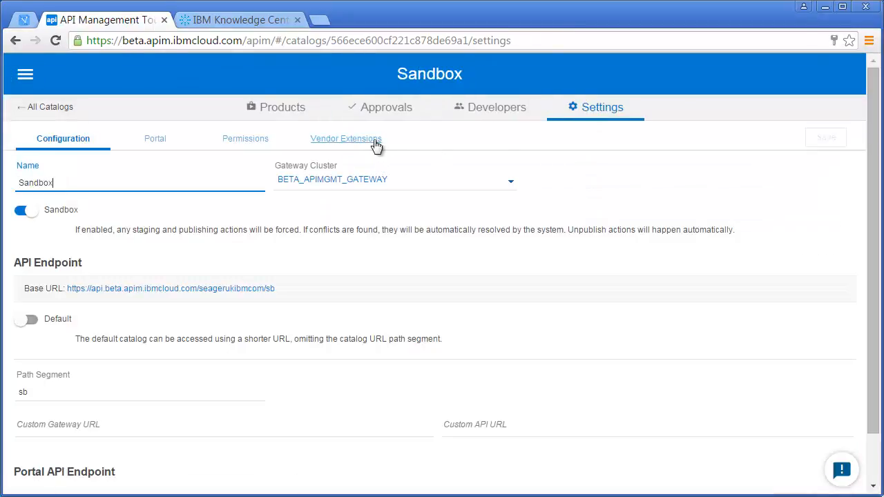
{"action": "left_click", "coordinate": [373, 143]}
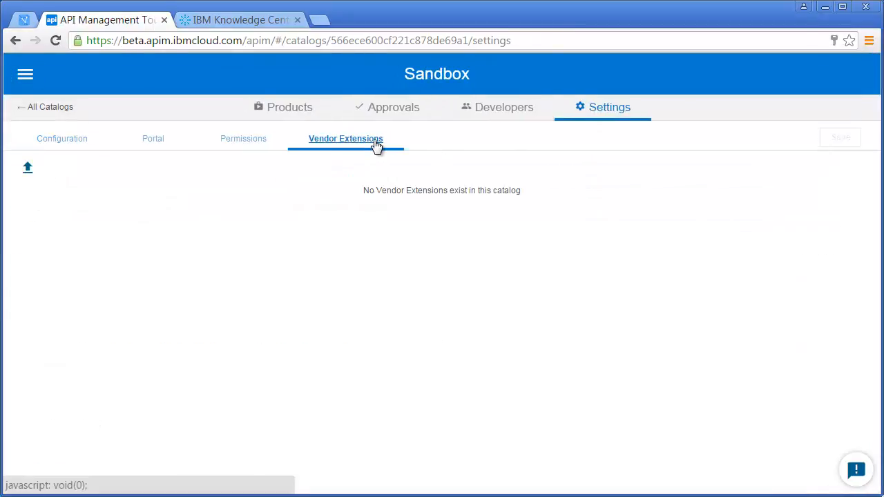
Add a vendor extension titled Extension, version 1.0.0, using the endpoints.schema.json file, and expand its details
{"action": "left_click", "coordinate": [29, 172]}
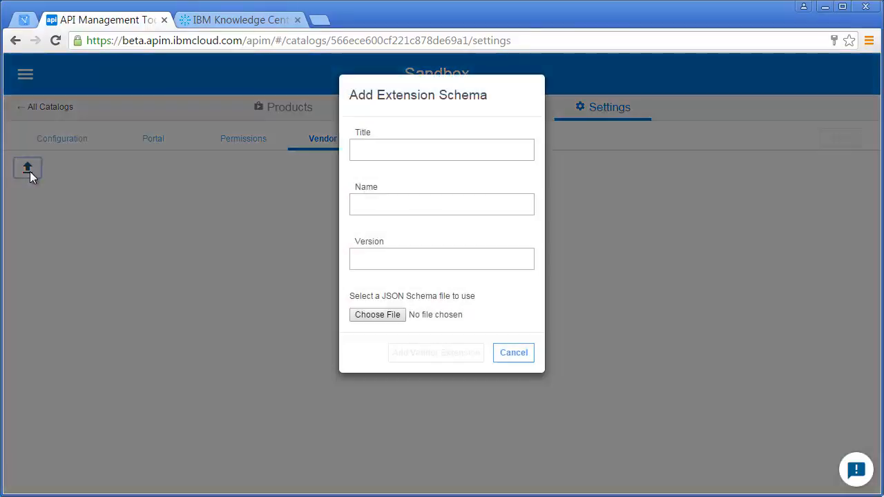
{"action": "left_click", "coordinate": [366, 152]}
{"action": "type", "text": "Extension"}
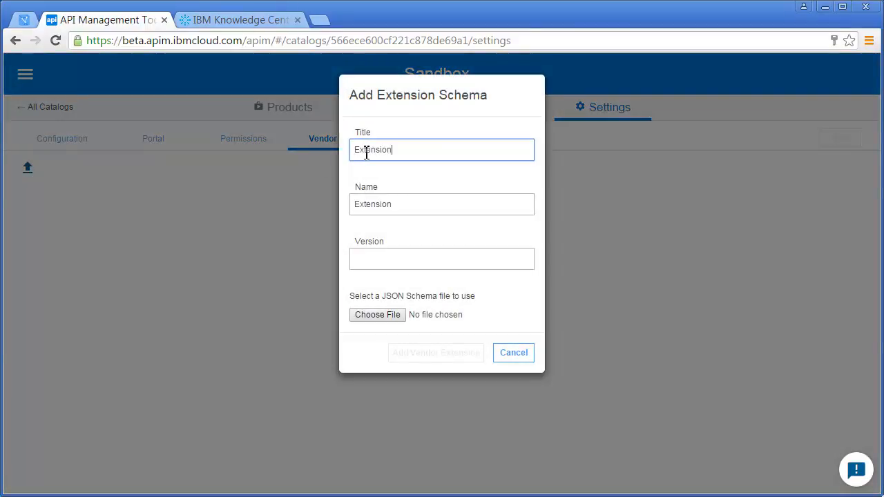
{"action": "left_click", "coordinate": [387, 261]}
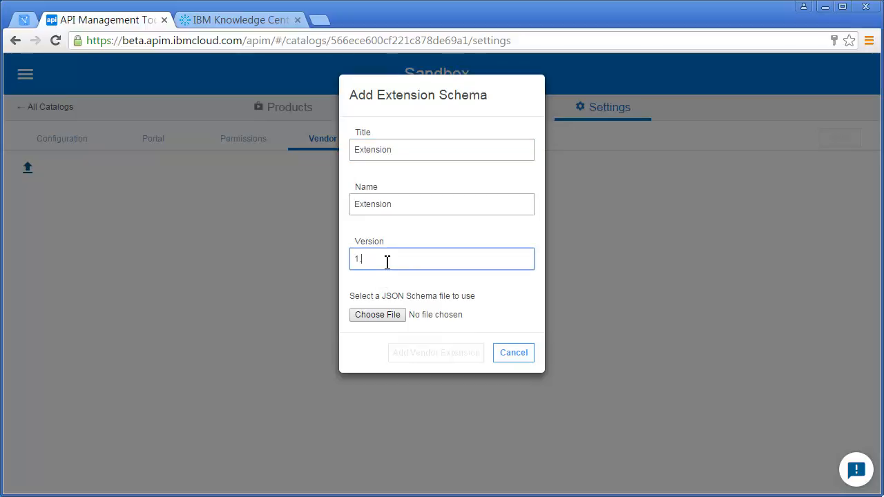
{"action": "type", "text": "1.0.0"}
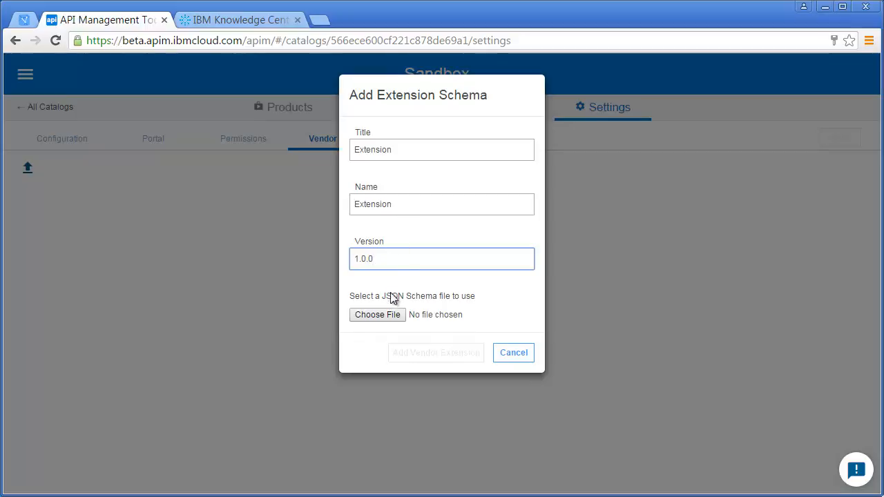
{"action": "left_click", "coordinate": [385, 315]}
{"action": "left_click", "coordinate": [262, 177]}
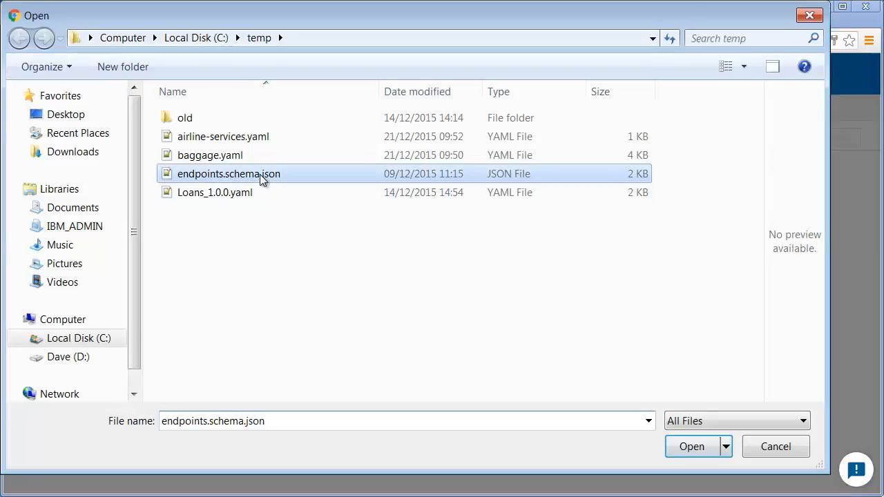
{"action": "left_click", "coordinate": [689, 447]}
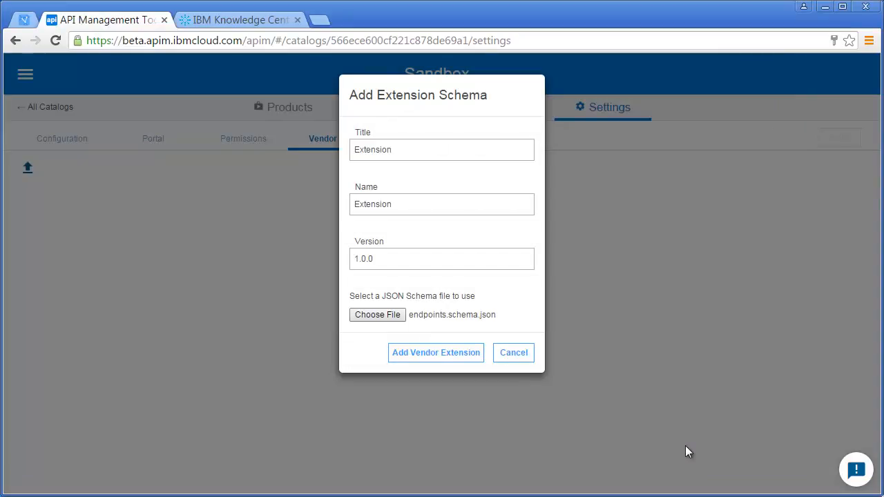
{"action": "left_click", "coordinate": [445, 354]}
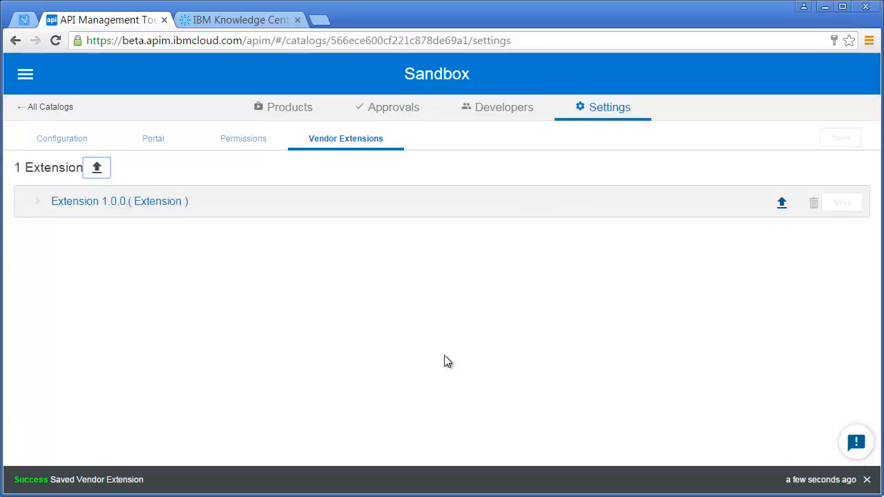
{"action": "left_click", "coordinate": [39, 201]}
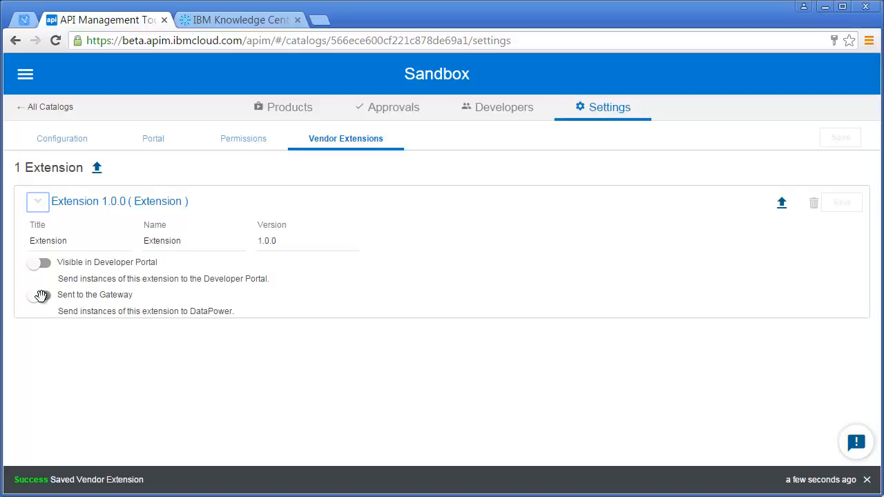
Go back to the Loans API and open its Swagger Extension section
{"action": "left_click", "coordinate": [50, 108]}
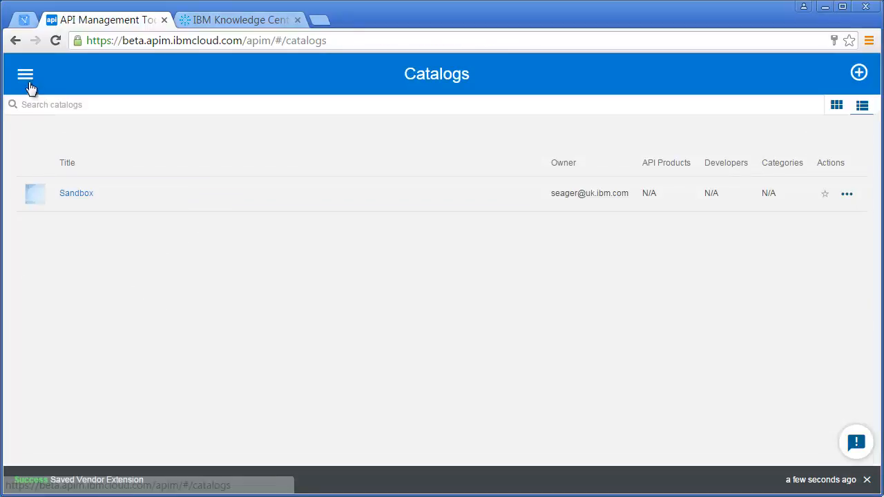
{"action": "left_click", "coordinate": [27, 76]}
{"action": "left_click", "coordinate": [57, 353]}
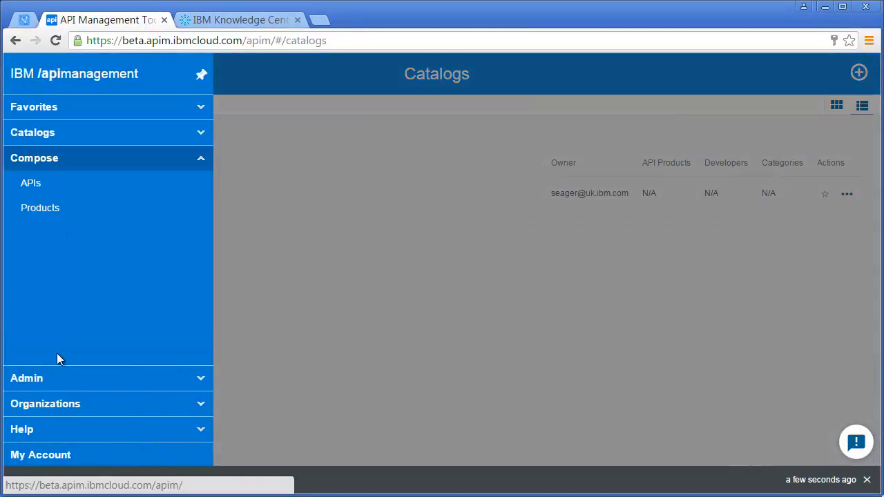
{"action": "left_click", "coordinate": [63, 191]}
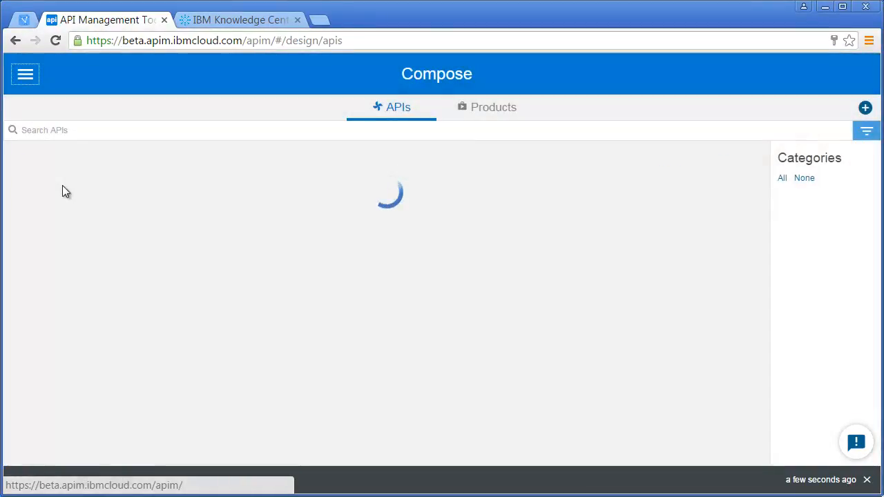
{"action": "left_click", "coordinate": [45, 200]}
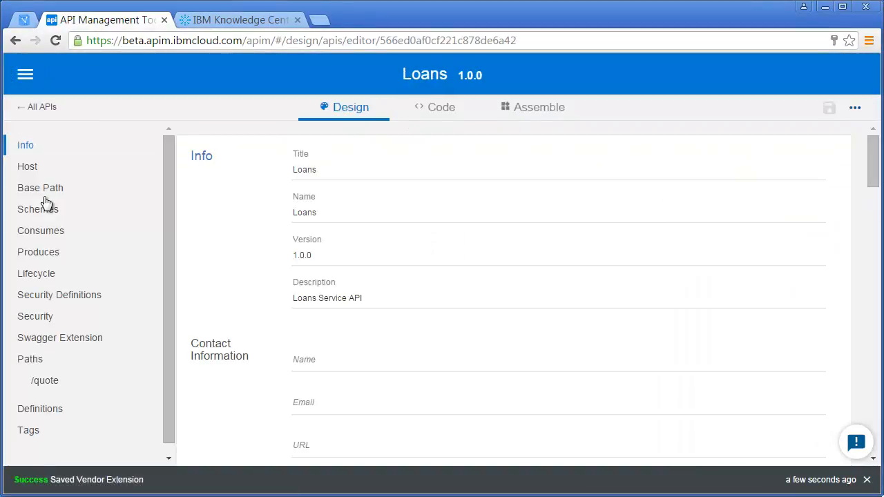
{"action": "left_click", "coordinate": [58, 340]}
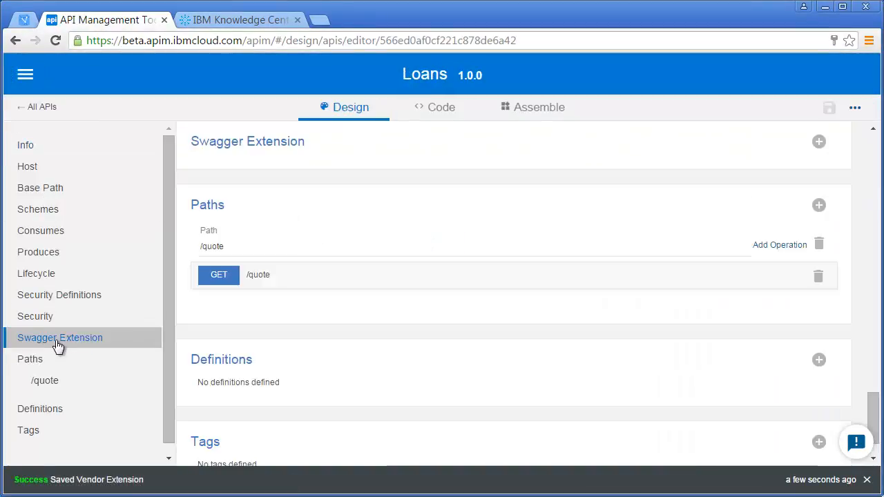
Add the Extension 1.0.0 schema as a Swagger extension and add an item under endpoints
{"action": "left_click", "coordinate": [819, 143]}
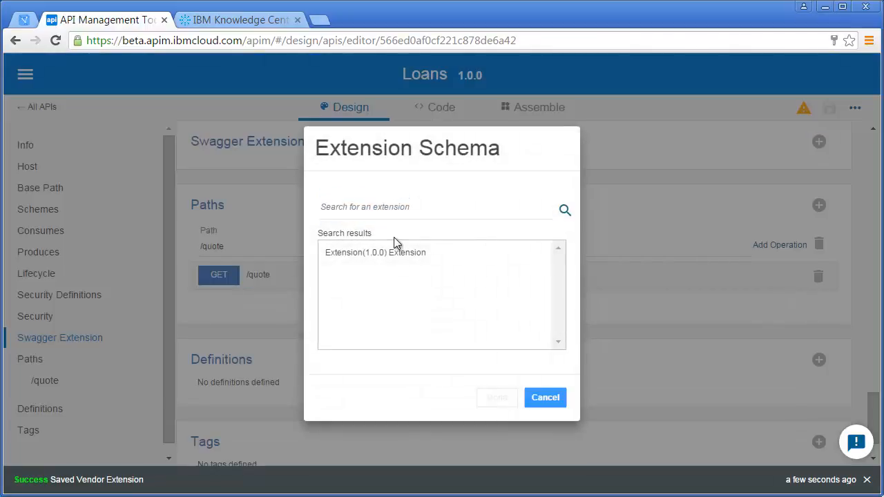
{"action": "left_click", "coordinate": [391, 255]}
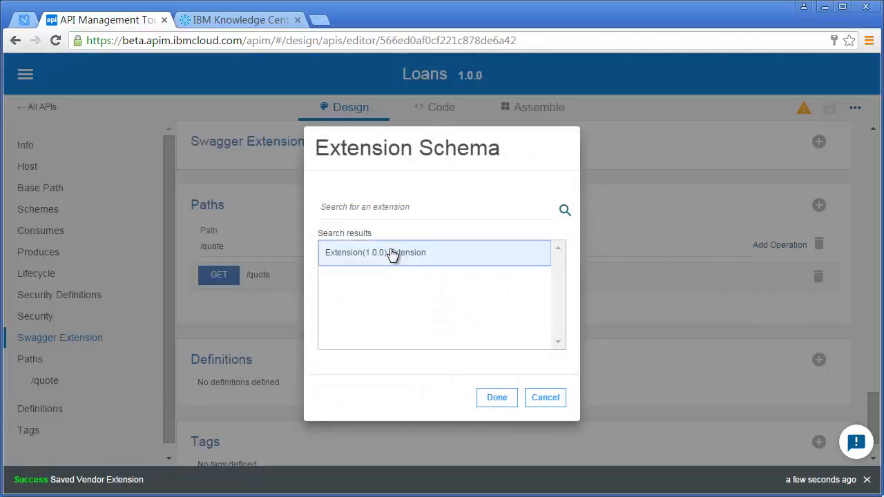
{"action": "left_click", "coordinate": [495, 398]}
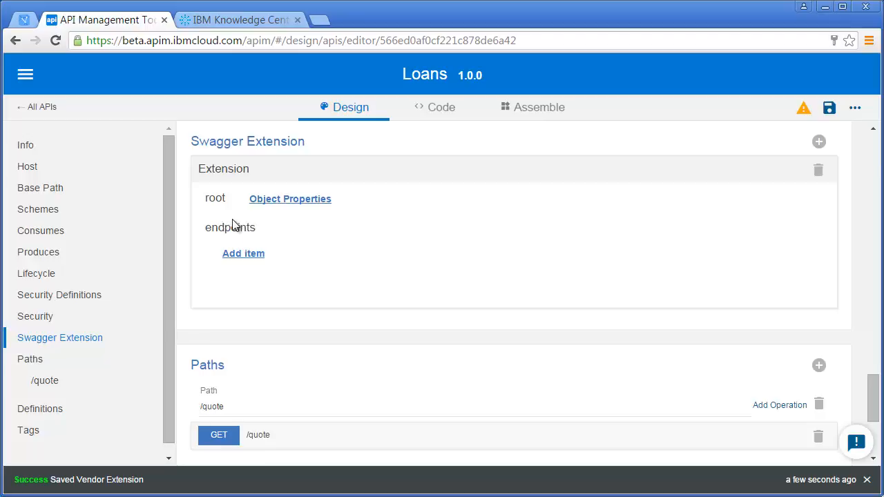
{"action": "left_click", "coordinate": [239, 255]}
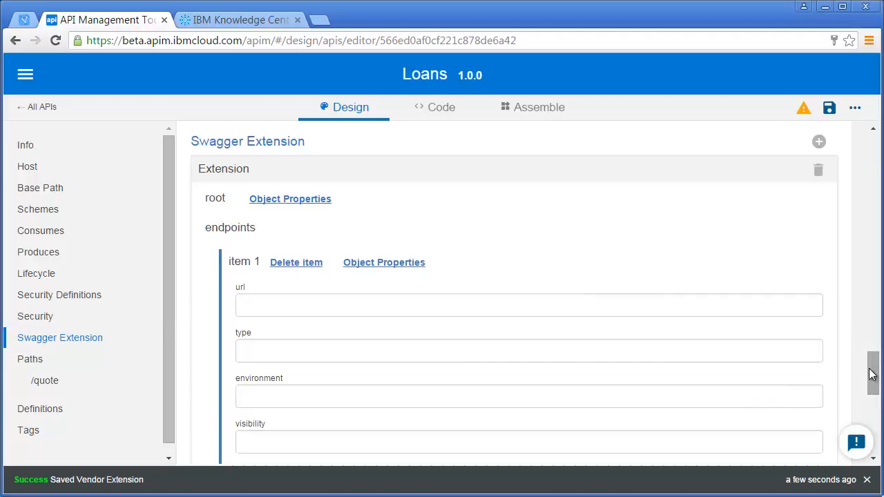
{"action": "left_click_drag", "start_coordinate": [872, 373], "coordinate": [875, 384]}
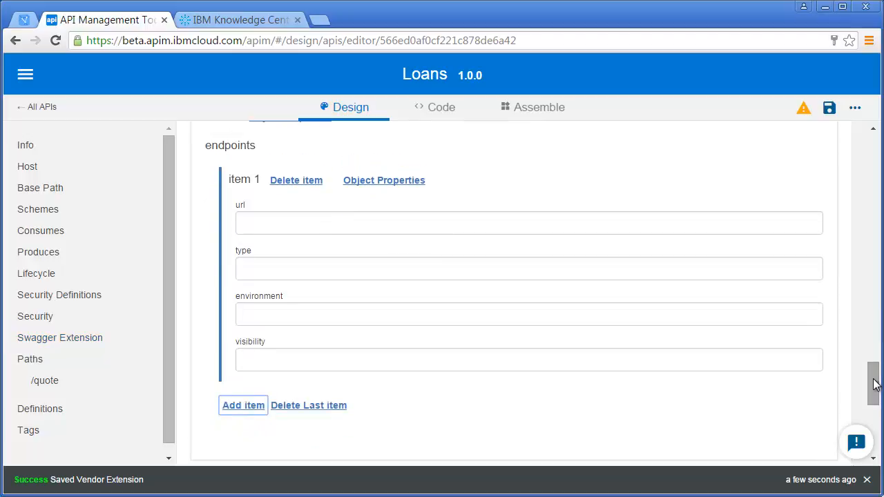
{"action": "left_click", "coordinate": [527, 224]}
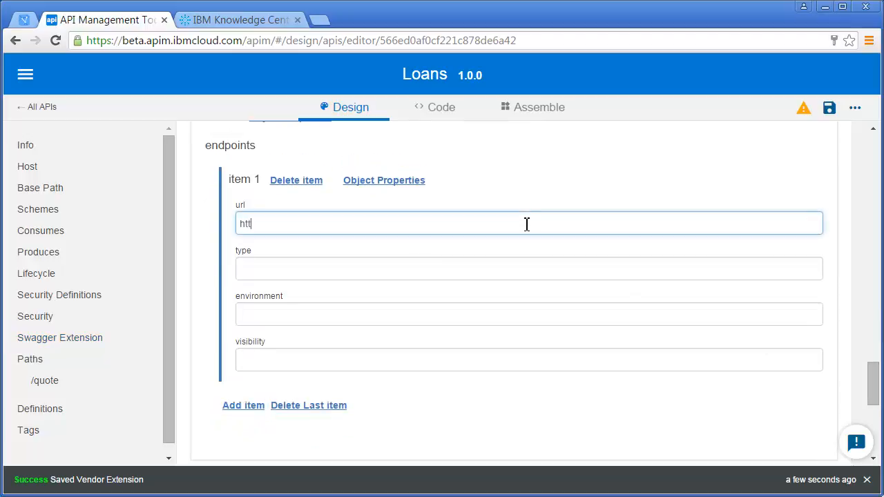
{"action": "type", "text": "http://www.ibm"}
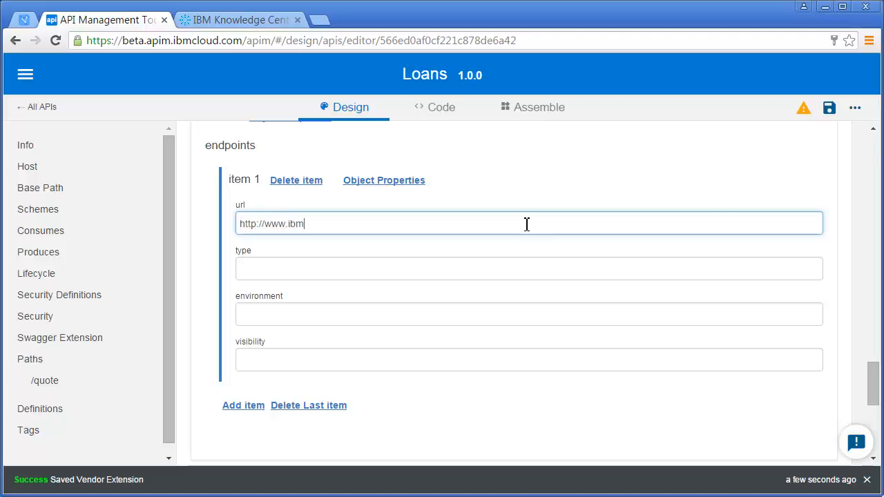
{"action": "type", "text": ".com/"}
{"action": "key", "text": "Tab"}
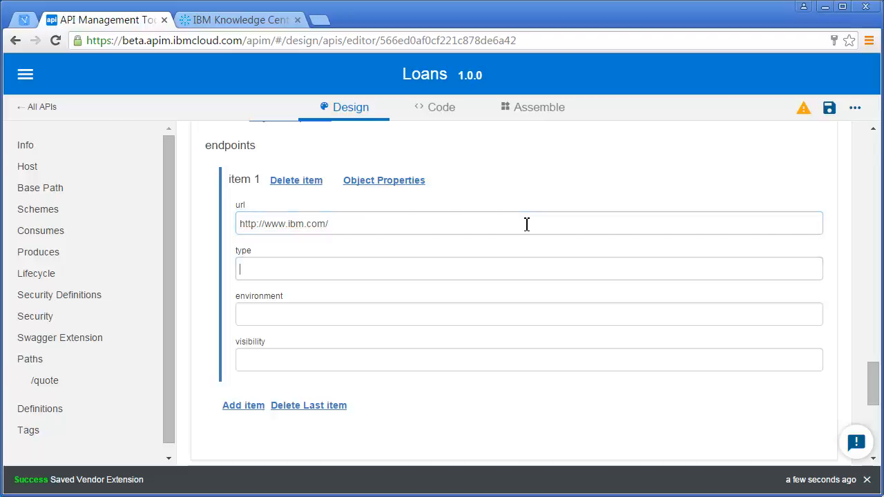
Set the first endpoint item's environment to Production and its visibility to Internal
{"action": "key", "text": "Tab"}
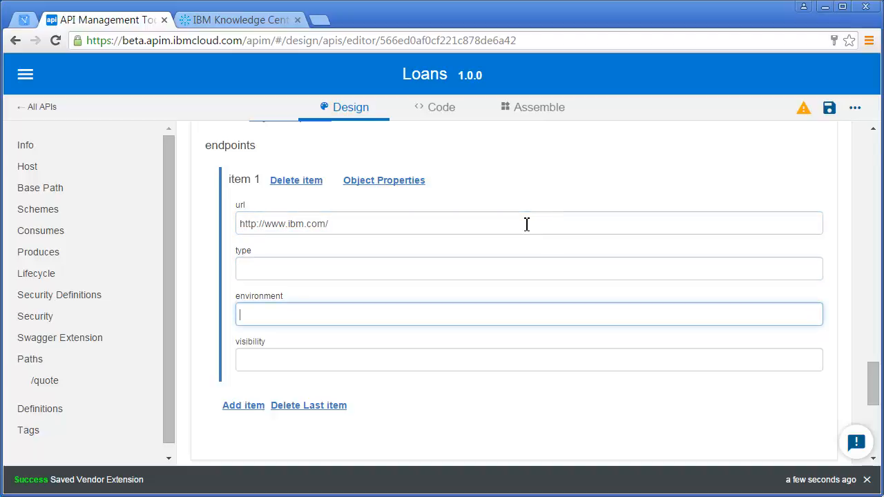
{"action": "type", "text": "Production"}
{"action": "key", "text": "Tab"}
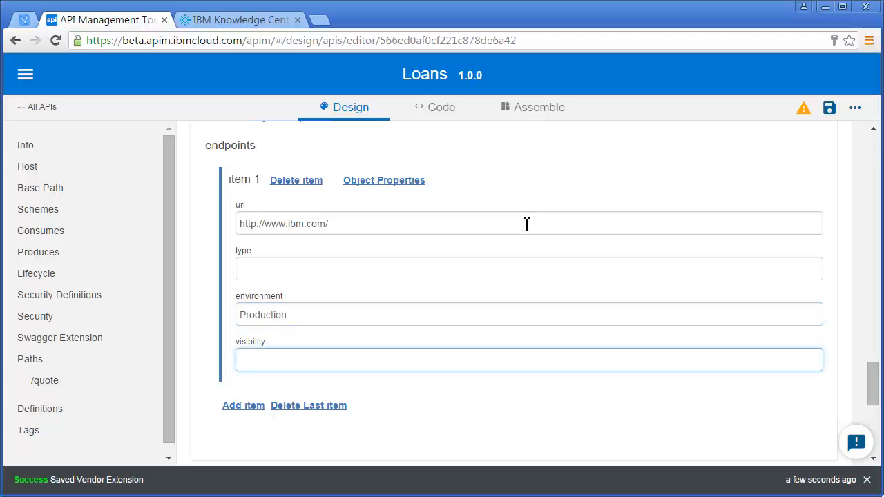
{"action": "type", "text": "Internal"}
{"action": "left_click", "coordinate": [494, 266]}
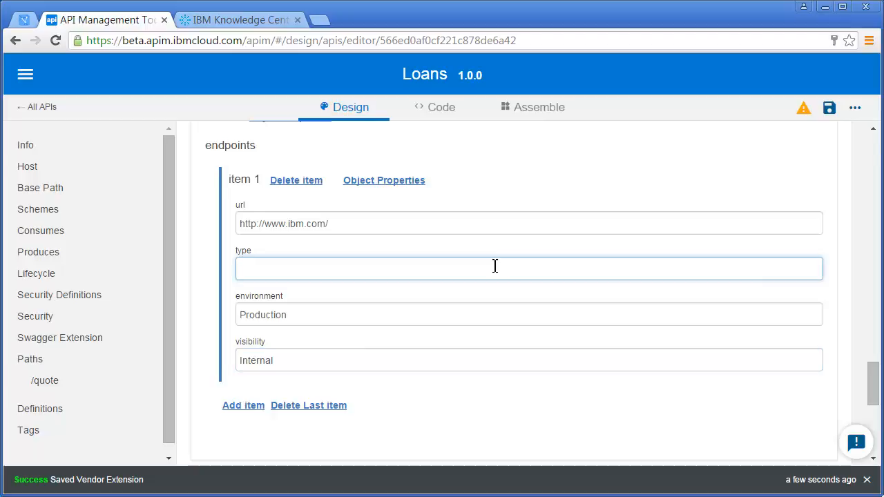
{"action": "scroll", "coordinate": [426, 233], "scroll_direction": "down", "scroll_amount": 3}
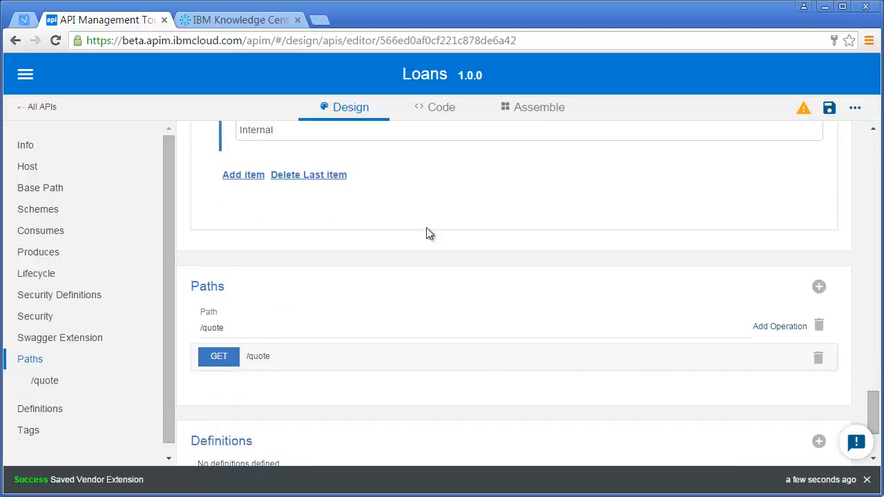
{"action": "left_click", "coordinate": [260, 177]}
{"action": "left_click", "coordinate": [255, 224]}
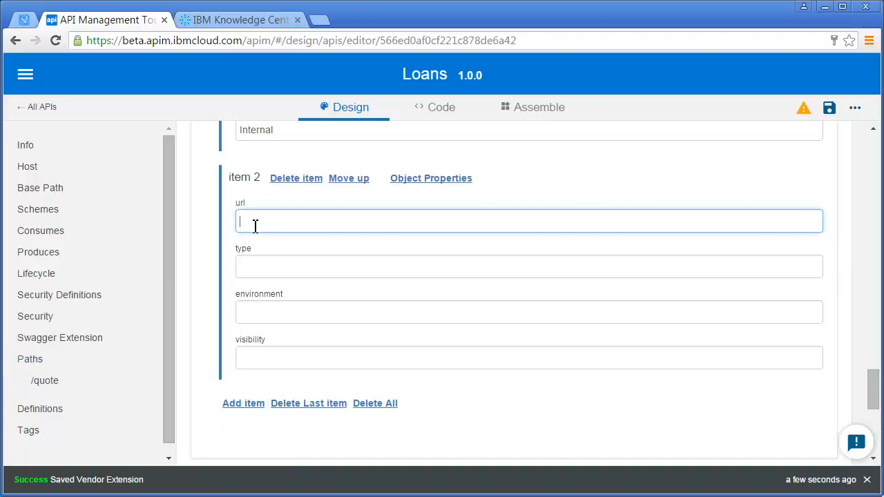
{"action": "type", "text": "https://www.ibm.com"}
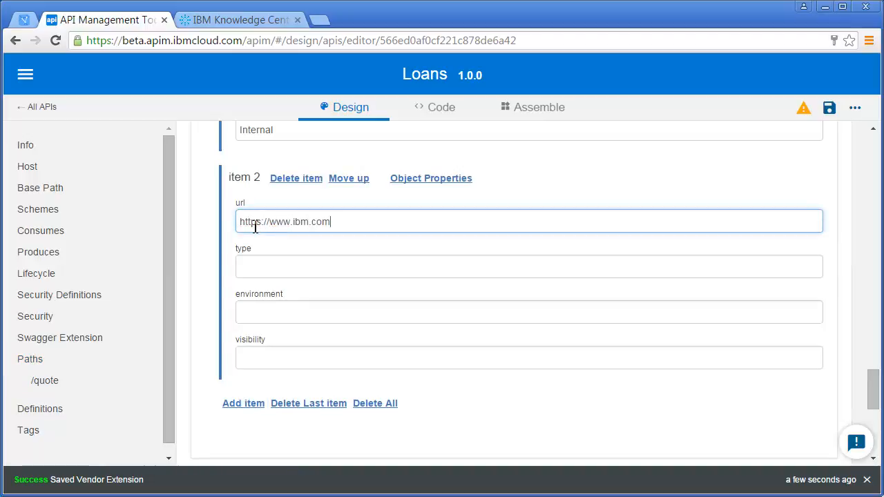
{"action": "type", "text": "/developerwor"}
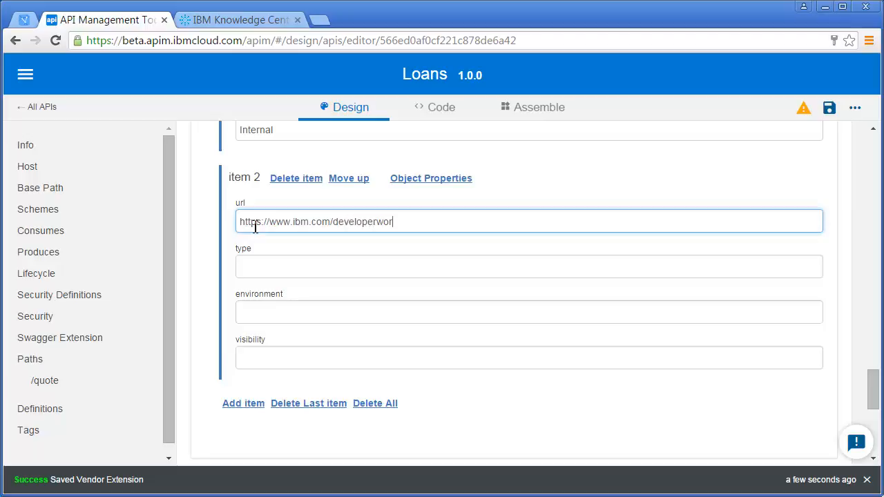
{"action": "type", "text": "js"}
{"action": "key", "text": "BackSpace"}
{"action": "key", "text": "BackSpace"}
{"action": "type", "text": "ks"}
{"action": "key", "text": "Tab"}
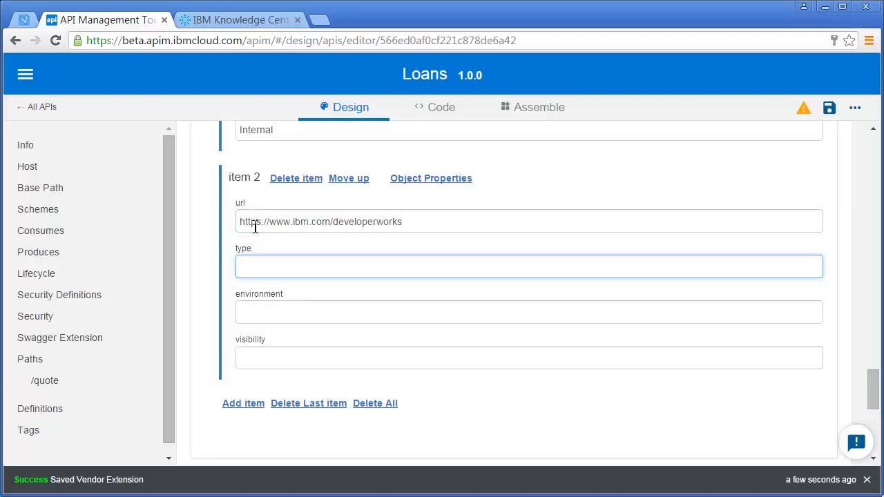
Set the second endpoint item's environment to Staging and its visibility to External
{"action": "key", "text": "Tab"}
{"action": "type", "text": "Staging"}
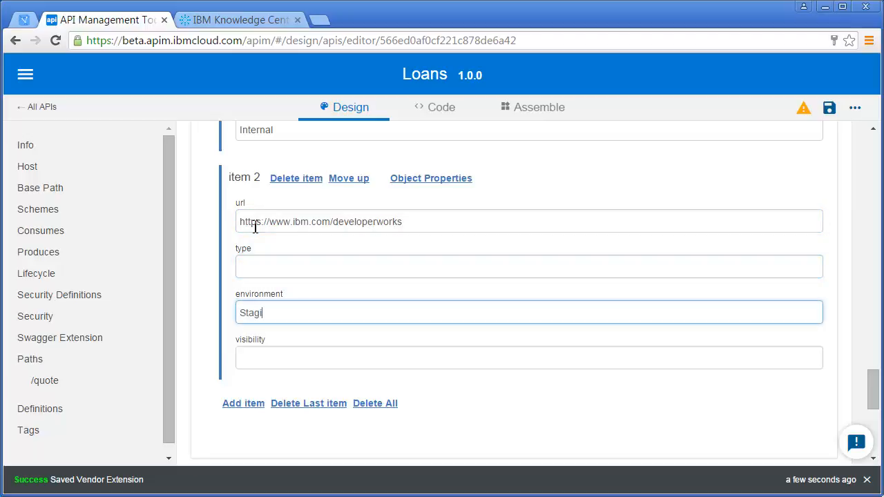
{"action": "key", "text": "Tab"}
{"action": "type", "text": "Exter"}
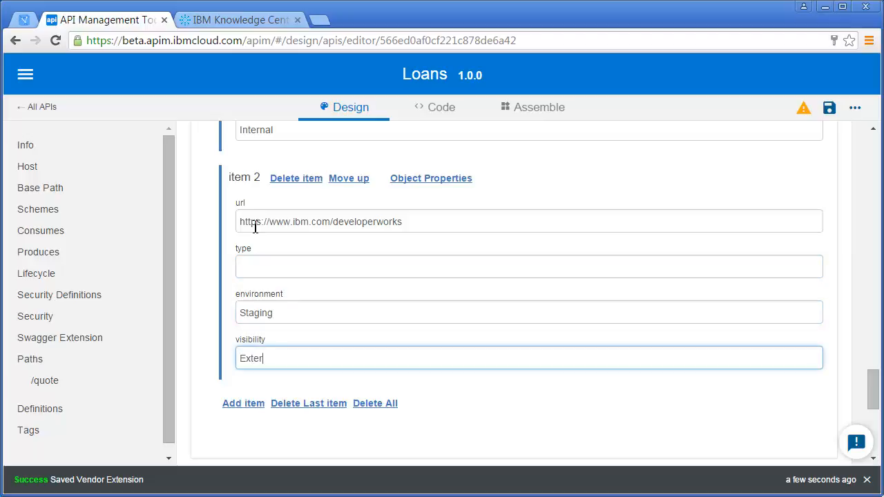
{"action": "type", "text": "nal"}
Switch to the Code view and inspect the x-Extension endpoints section of the API's YAML source
{"action": "mouse_move", "coordinate": [871, 400]}
{"action": "left_mouse_down"}
{"action": "mouse_move", "coordinate": [880, 413]}
{"action": "mouse_move", "coordinate": [880, 355]}
{"action": "mouse_move", "coordinate": [880, 413]}
{"action": "left_mouse_up"}
{"action": "left_click", "coordinate": [606, 390]}
{"action": "left_click", "coordinate": [445, 110]}
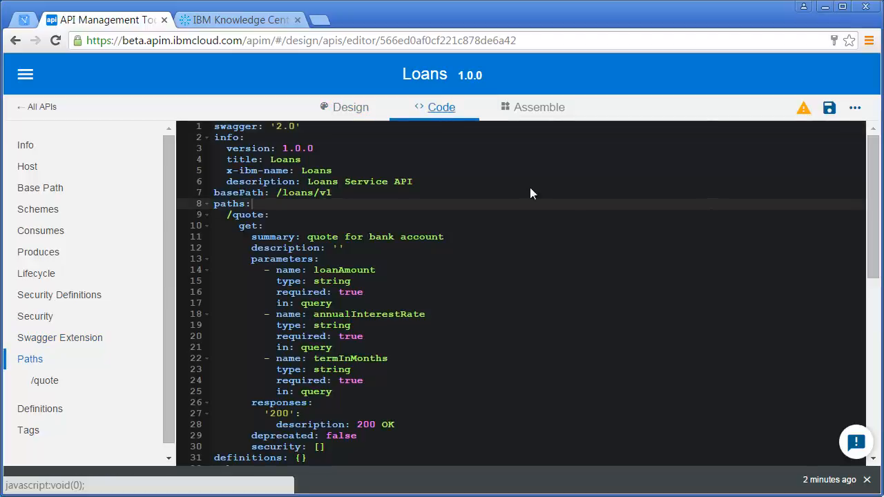
{"action": "left_click_drag", "start_coordinate": [872, 221], "coordinate": [864, 435]}
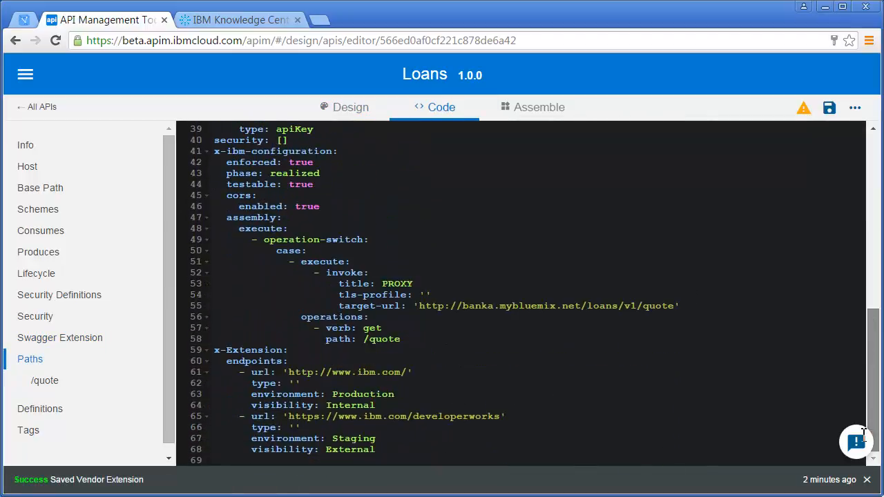